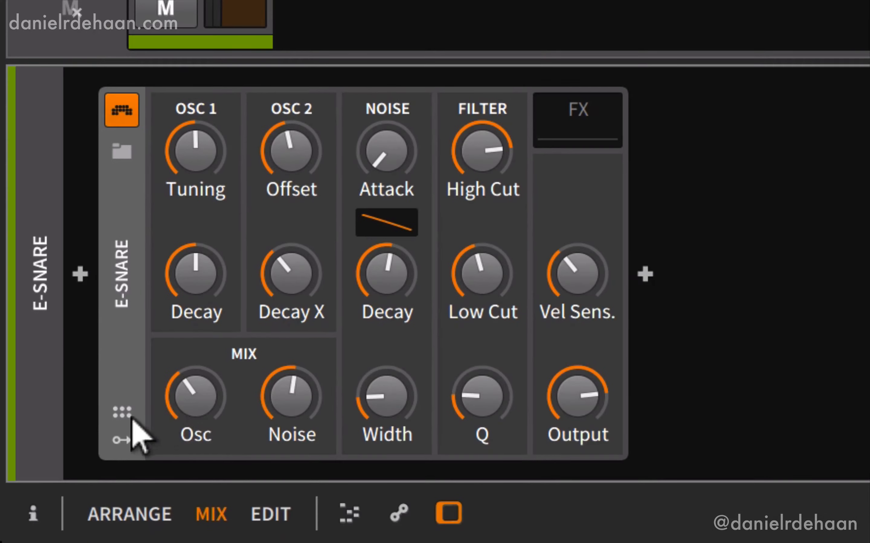
Examine the E-Snare's Osc 1 and Osc 2 tuning and decay settings and the noise attack and decay
{"action": "left_click", "coordinate": [109, 433]}
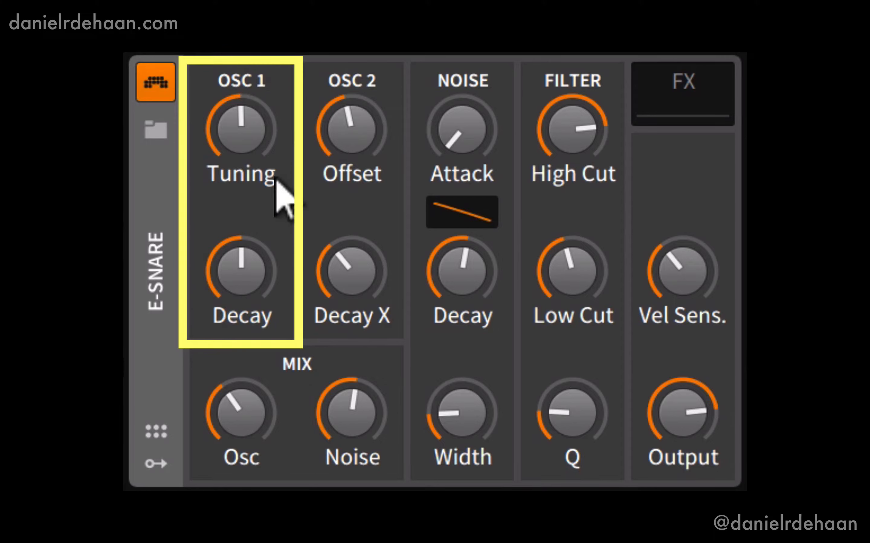
{"action": "mouse_move", "coordinate": [306, 304]}
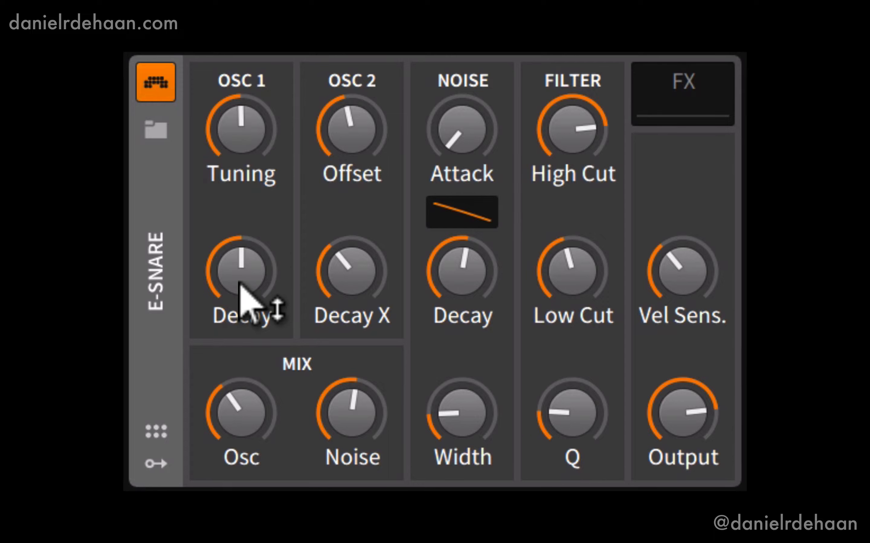
{"action": "mouse_move", "coordinate": [240, 285]}
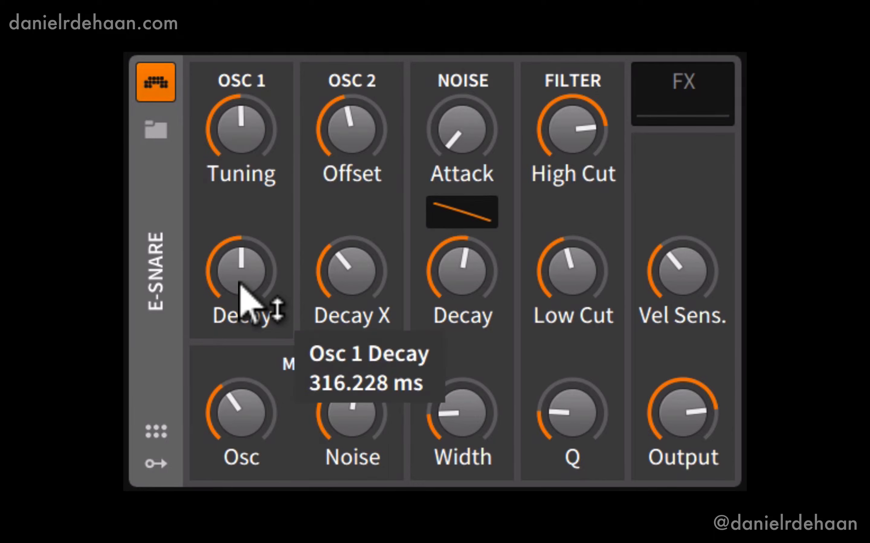
{"action": "mouse_move", "coordinate": [341, 142]}
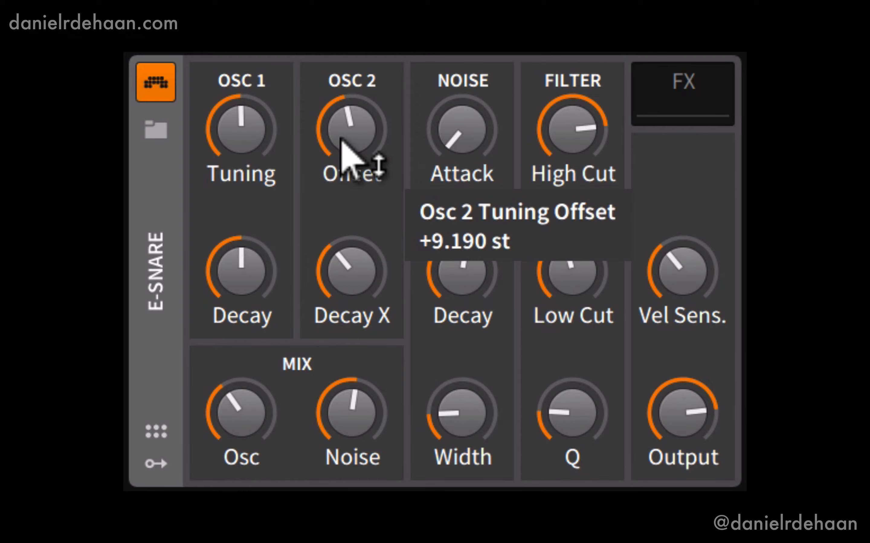
{"action": "mouse_move", "coordinate": [233, 141]}
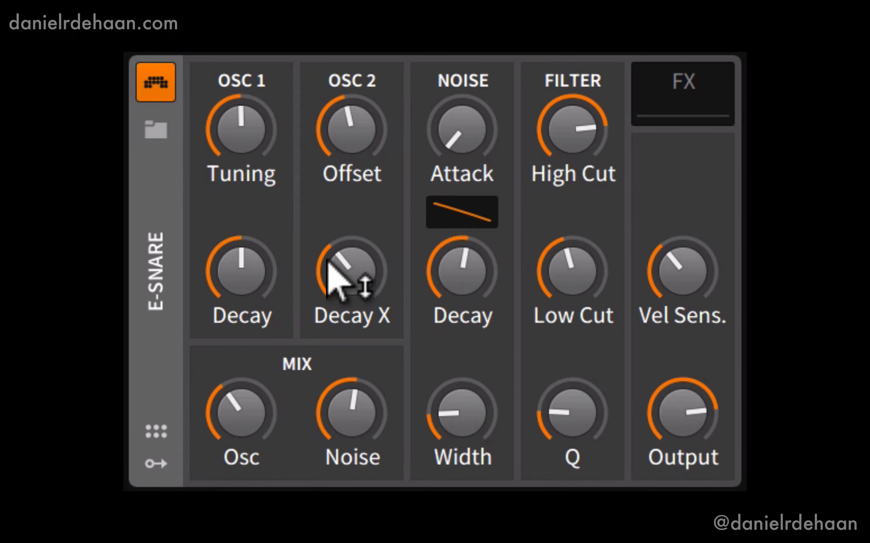
{"action": "mouse_move", "coordinate": [338, 277]}
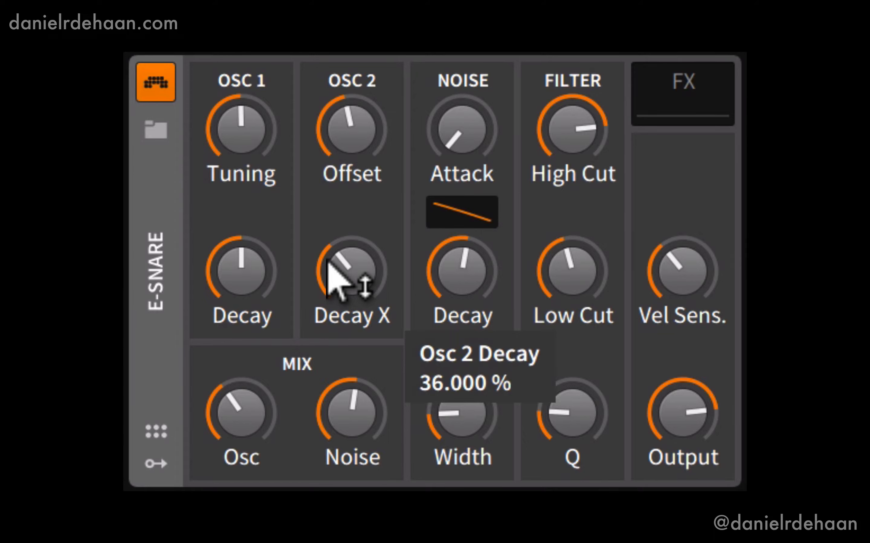
{"action": "mouse_move", "coordinate": [243, 262]}
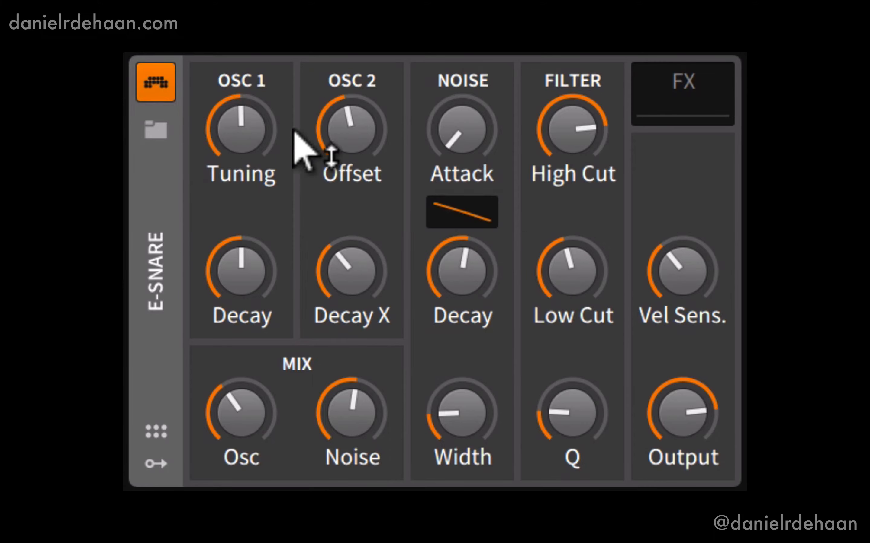
{"action": "mouse_move", "coordinate": [467, 133]}
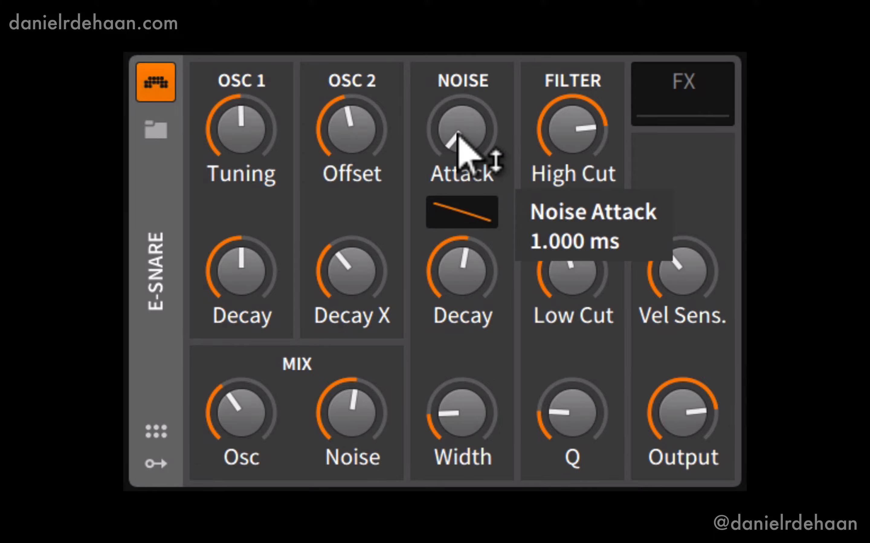
{"action": "mouse_move", "coordinate": [461, 285]}
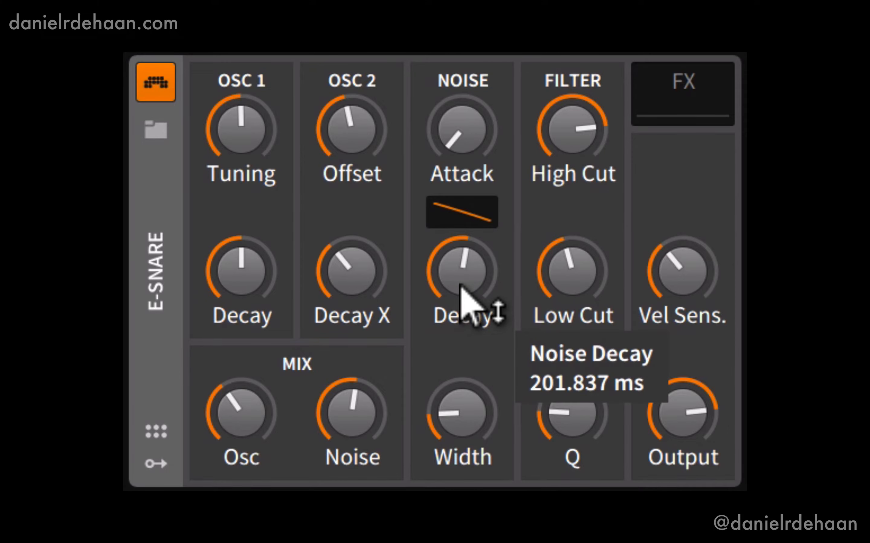
Bend the noise decay slope into an outward curve
{"action": "mouse_move", "coordinate": [449, 206]}
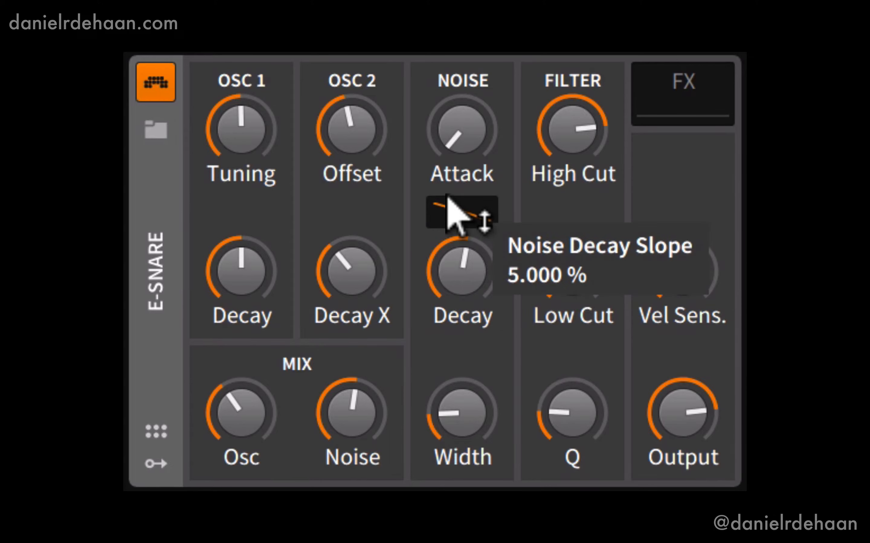
{"action": "left_click_drag", "start_coordinate": [448, 197], "coordinate": [447, 165]}
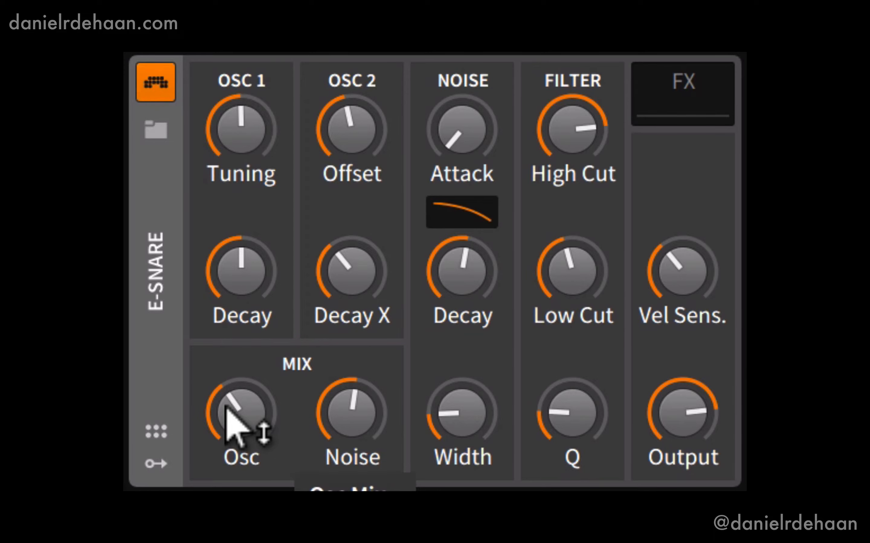
{"action": "mouse_move", "coordinate": [353, 249]}
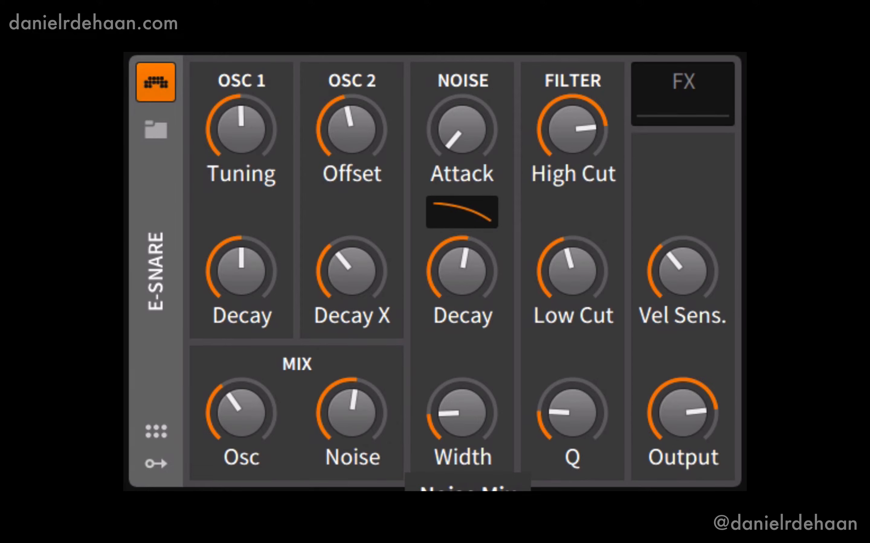
Sweep the Noise mix through its range and leave it at minimum, with the Osc mix raised to just below its midpoint
{"action": "left_click_drag", "start_coordinate": [343, 397], "coordinate": [343, 428]}
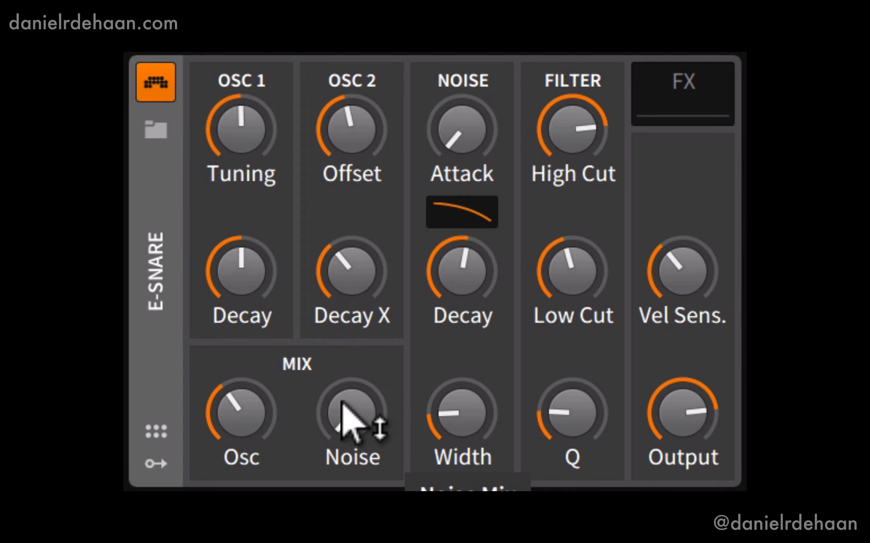
{"action": "left_click_drag", "start_coordinate": [350, 403], "coordinate": [350, 343]}
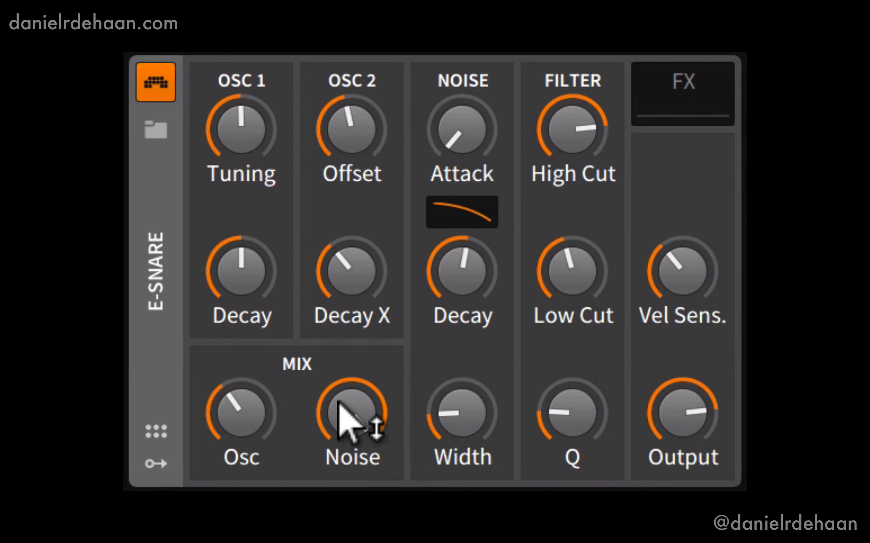
{"action": "left_click_drag", "start_coordinate": [338, 401], "coordinate": [338, 404]}
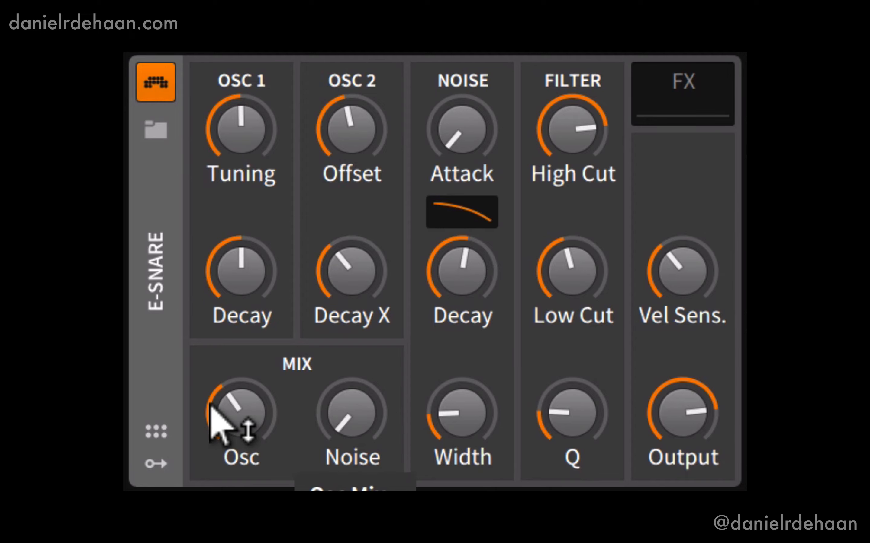
{"action": "left_click_drag", "start_coordinate": [209, 405], "coordinate": [209, 414]}
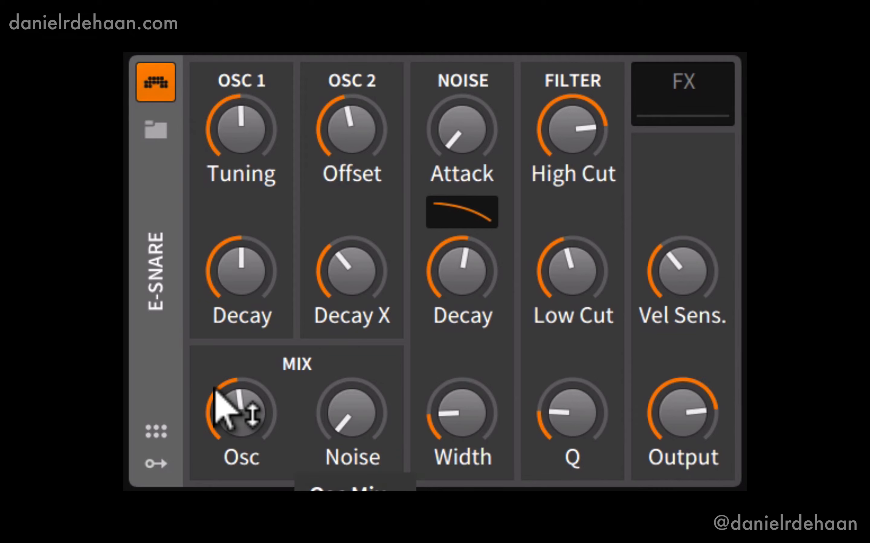
Raise the Osc 1 tuning and set the Osc 2 tuning offset to just under +15 st
{"action": "left_click_drag", "start_coordinate": [232, 126], "coordinate": [224, 109]}
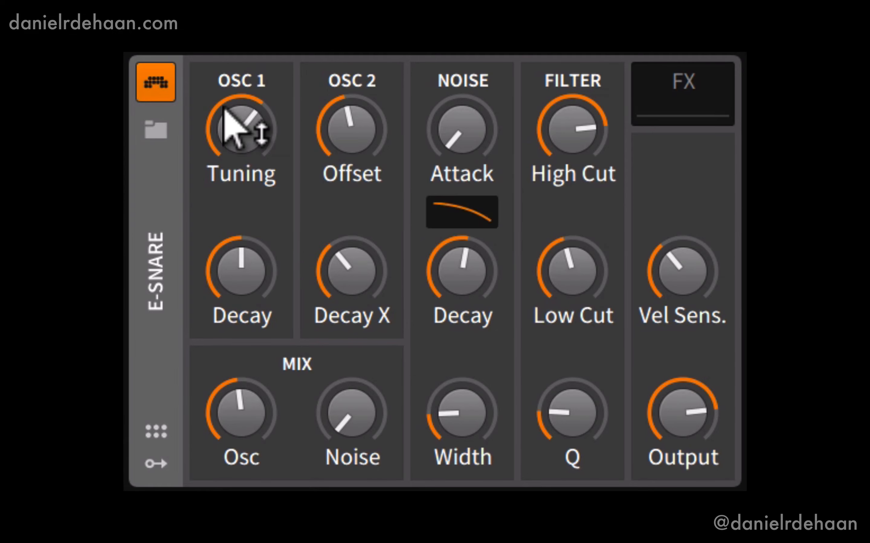
{"action": "left_click_drag", "start_coordinate": [297, 130], "coordinate": [297, 94]}
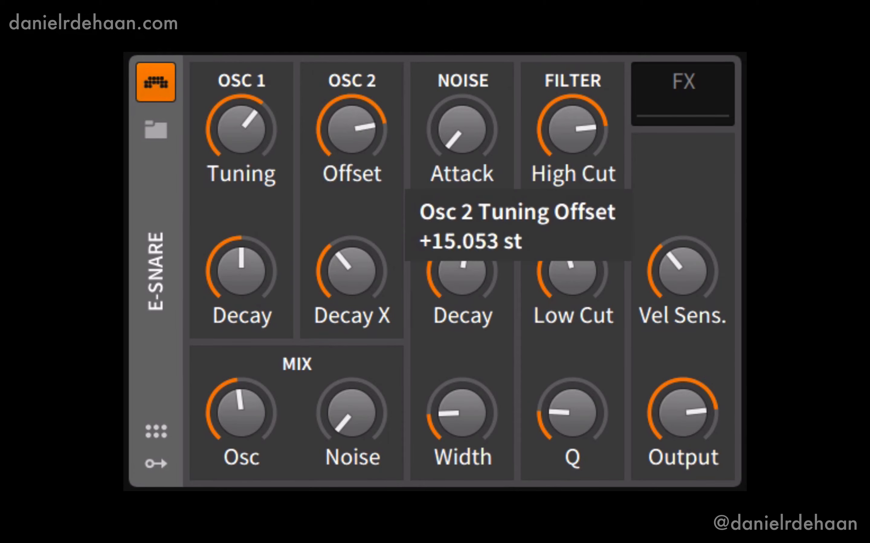
{"action": "left_click_drag", "start_coordinate": [351, 129], "coordinate": [320, 136]}
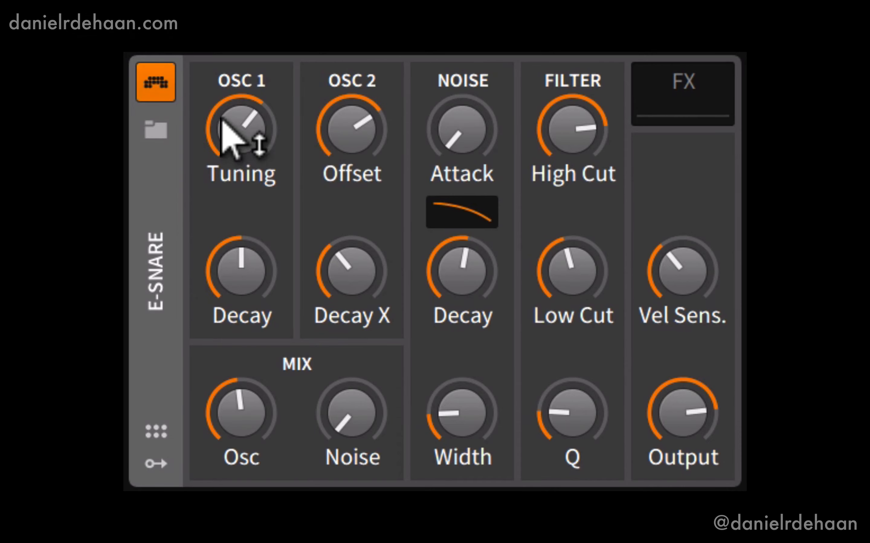
Return the Osc 1 tuning to its midpoint and lengthen the Osc 1 decay to about 6.4 s, nudging the Osc 2 offset up slightly
{"action": "left_click_drag", "start_coordinate": [223, 124], "coordinate": [223, 159]}
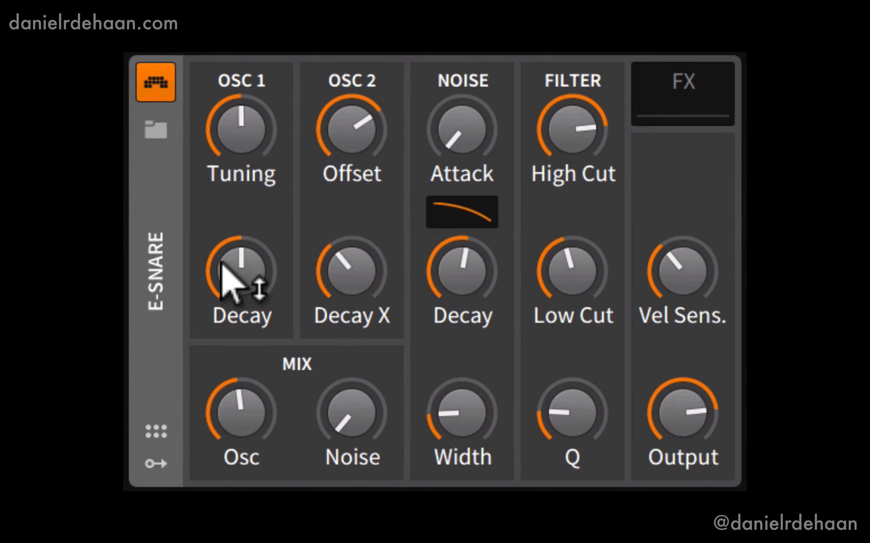
{"action": "left_click_drag", "start_coordinate": [221, 264], "coordinate": [221, 212]}
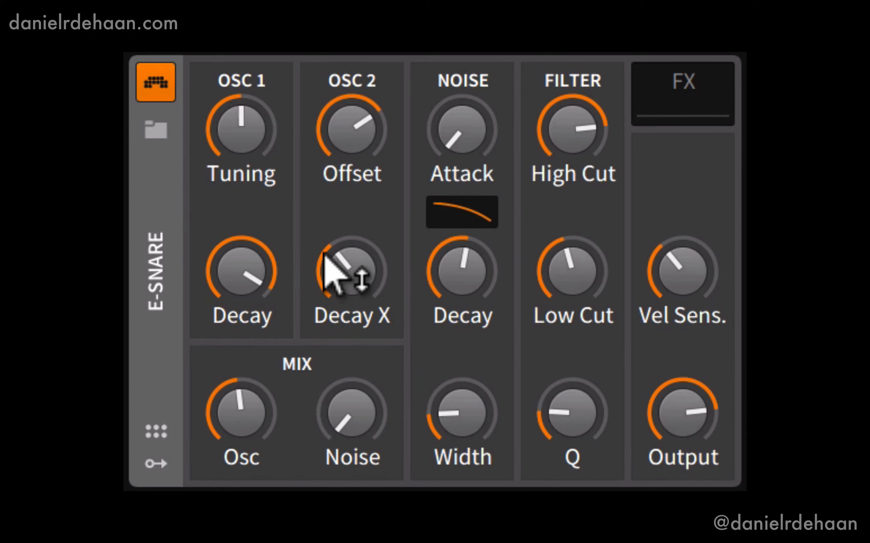
{"action": "left_click_drag", "start_coordinate": [352, 129], "coordinate": [351, 122]}
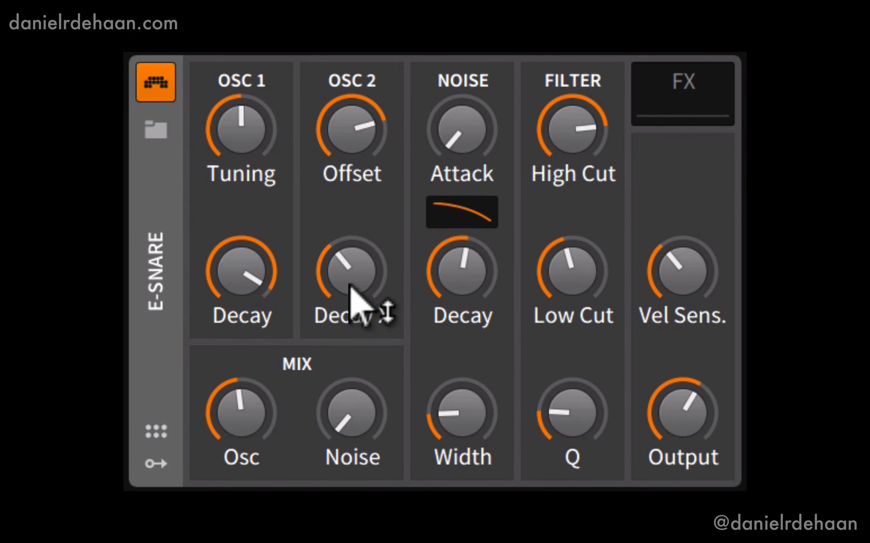
Try the Osc 2 decay at 0% and about 11%, and leave it at roughly a quarter of its range
{"action": "left_click_drag", "start_coordinate": [346, 268], "coordinate": [345, 288]}
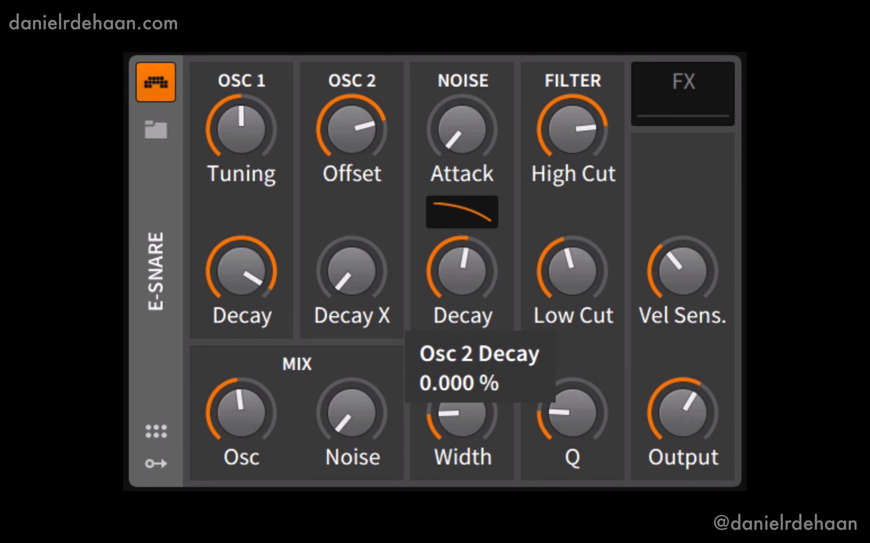
{"action": "left_click_drag", "start_coordinate": [345, 288], "coordinate": [346, 280]}
{"action": "mouse_move", "coordinate": [327, 252]}
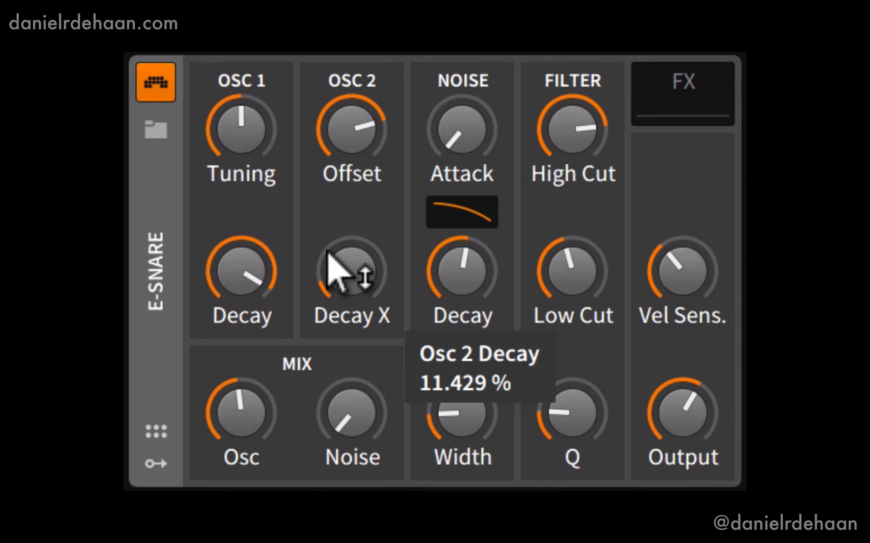
{"action": "mouse_move", "coordinate": [226, 269]}
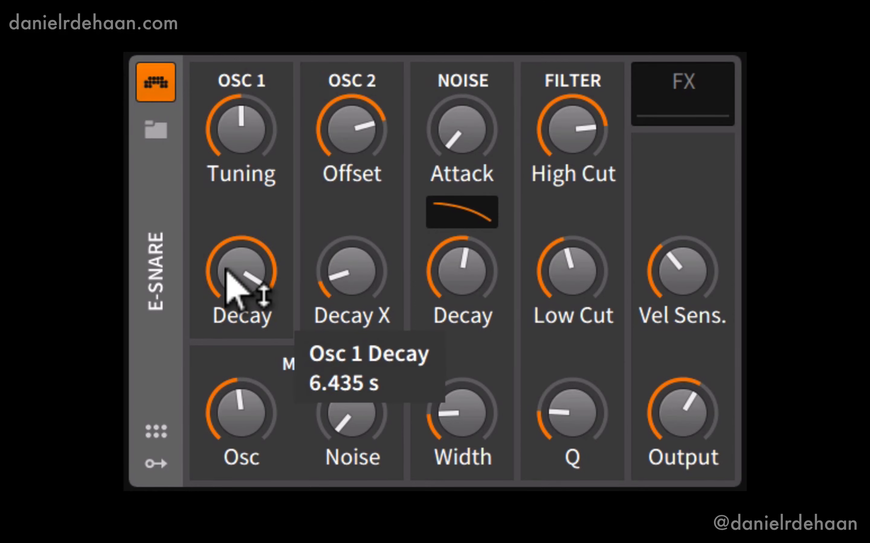
{"action": "left_click_drag", "start_coordinate": [345, 281], "coordinate": [345, 221]}
{"action": "mouse_move", "coordinate": [333, 272]}
{"action": "left_mouse_down"}
{"action": "mouse_move", "coordinate": [333, 301]}
{"action": "mouse_move", "coordinate": [341, 275]}
{"action": "mouse_move", "coordinate": [342, 295]}
{"action": "mouse_move", "coordinate": [334, 272]}
{"action": "left_mouse_up"}
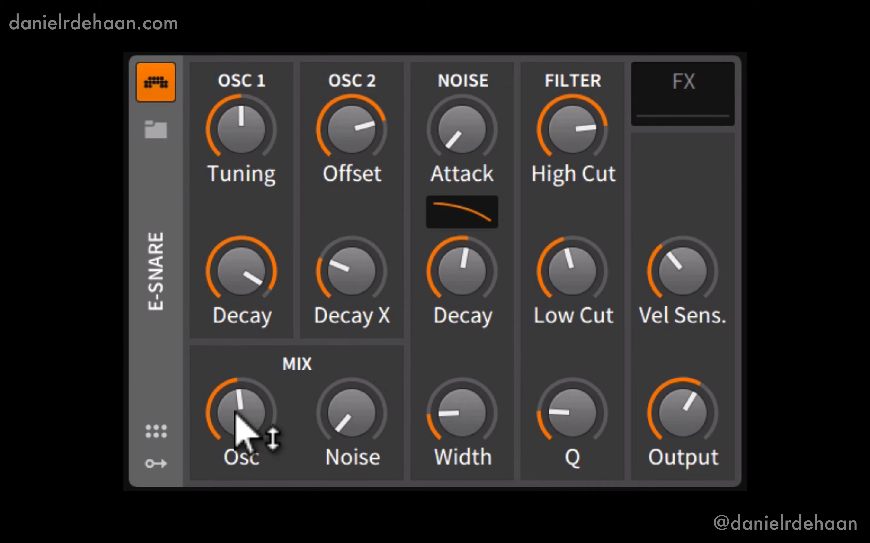
Raise the Noise mix to maximum and try out the noise attack, leaving the attack at its minimum
{"action": "left_click_drag", "start_coordinate": [333, 417], "coordinate": [333, 412]}
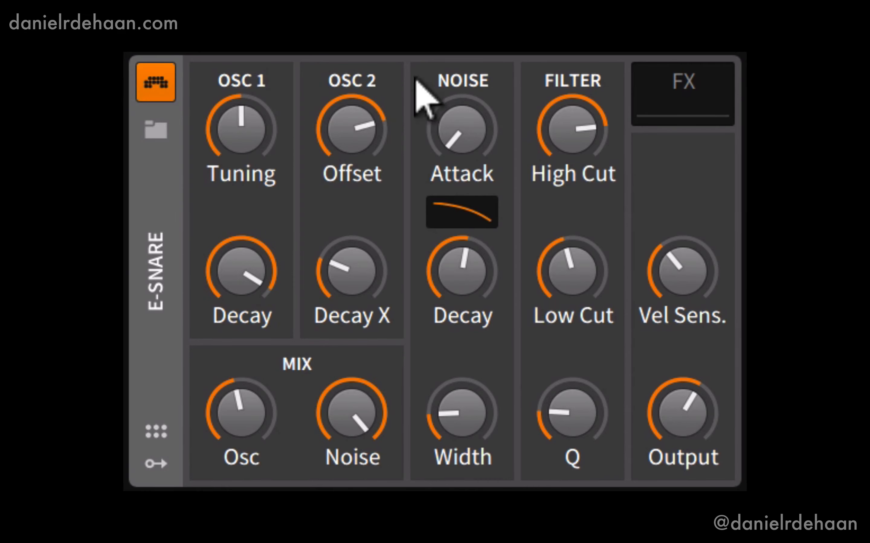
{"action": "mouse_move", "coordinate": [439, 125]}
{"action": "left_click_drag", "start_coordinate": [439, 125], "coordinate": [435, 153]}
Shape the noise with a long decay, a straight decay slope and a width of roughly three quarters
{"action": "mouse_move", "coordinate": [449, 252]}
{"action": "left_mouse_down"}
{"action": "mouse_move", "coordinate": [448, 239]}
{"action": "mouse_move", "coordinate": [448, 313]}
{"action": "mouse_move", "coordinate": [450, 252]}
{"action": "left_mouse_up"}
{"action": "mouse_move", "coordinate": [454, 201]}
{"action": "left_mouse_down"}
{"action": "mouse_move", "coordinate": [454, 194]}
{"action": "mouse_move", "coordinate": [453, 226]}
{"action": "mouse_move", "coordinate": [454, 187]}
{"action": "mouse_move", "coordinate": [453, 210]}
{"action": "left_mouse_up"}
{"action": "mouse_move", "coordinate": [446, 423]}
{"action": "left_mouse_down"}
{"action": "mouse_move", "coordinate": [446, 409]}
{"action": "mouse_move", "coordinate": [452, 423]}
{"action": "left_mouse_up"}
{"action": "left_click_drag", "start_coordinate": [458, 273], "coordinate": [458, 255]}
{"action": "left_click_drag", "start_coordinate": [484, 411], "coordinate": [454, 409]}
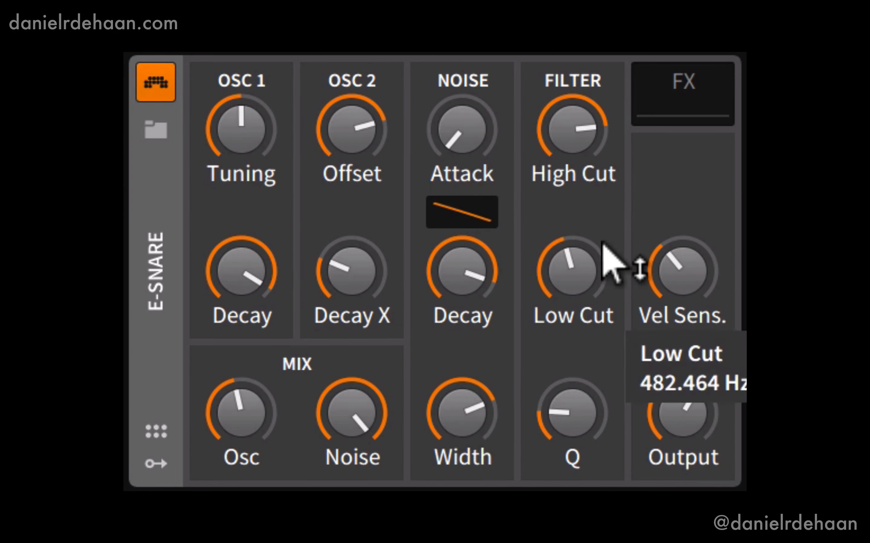
Try the filter with High Cut fully open, Low Cut at about a quarter and Q at maximum
{"action": "mouse_move", "coordinate": [555, 122]}
{"action": "left_mouse_down"}
{"action": "mouse_move", "coordinate": [556, 107]}
{"action": "mouse_move", "coordinate": [555, 165]}
{"action": "mouse_move", "coordinate": [555, 123]}
{"action": "left_mouse_up"}
{"action": "left_click_drag", "start_coordinate": [574, 204], "coordinate": [575, 204]}
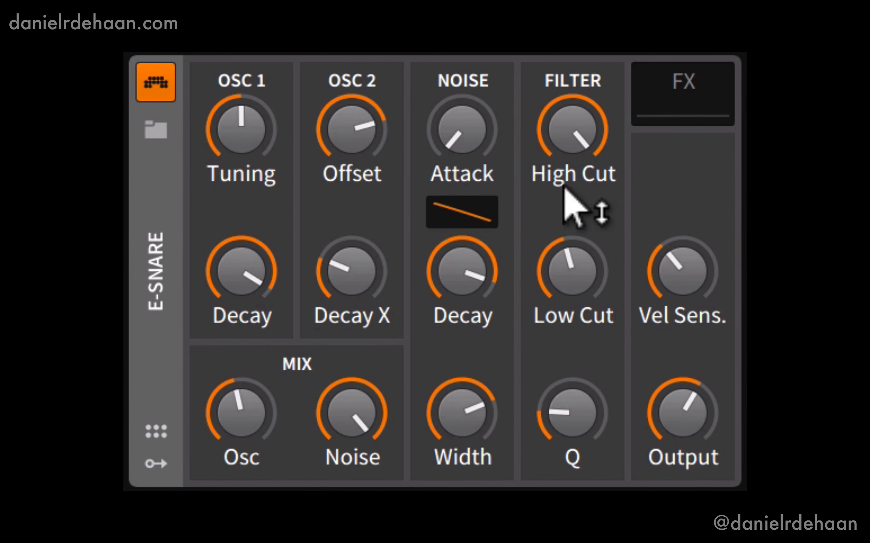
{"action": "left_click", "coordinate": [571, 271]}
{"action": "mouse_move", "coordinate": [571, 272]}
{"action": "left_mouse_down"}
{"action": "mouse_move", "coordinate": [572, 295]}
{"action": "mouse_move", "coordinate": [571, 261]}
{"action": "mouse_move", "coordinate": [571, 283]}
{"action": "left_mouse_up"}
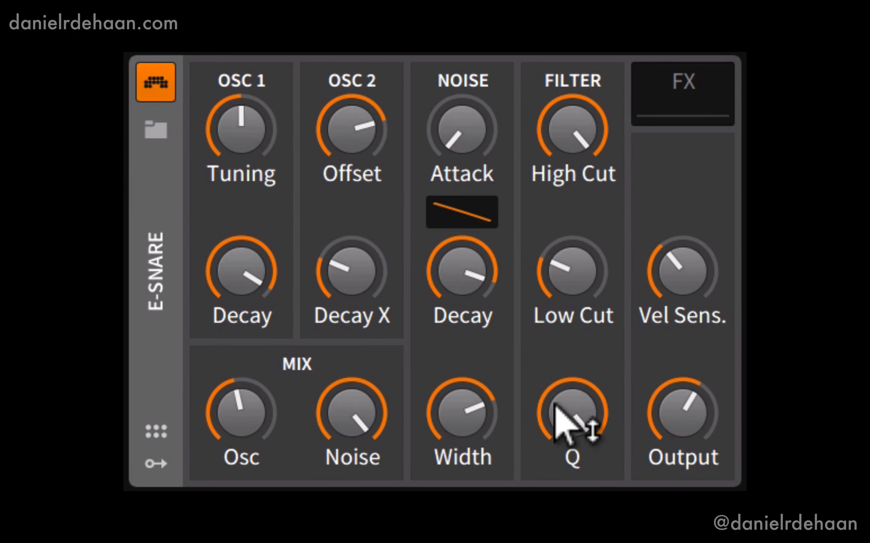
Narrow the filter band with High Cut at about 4.5 kHz, Low Cut just below its midpoint and Q at its midpoint
{"action": "left_click_drag", "start_coordinate": [562, 111], "coordinate": [561, 136]}
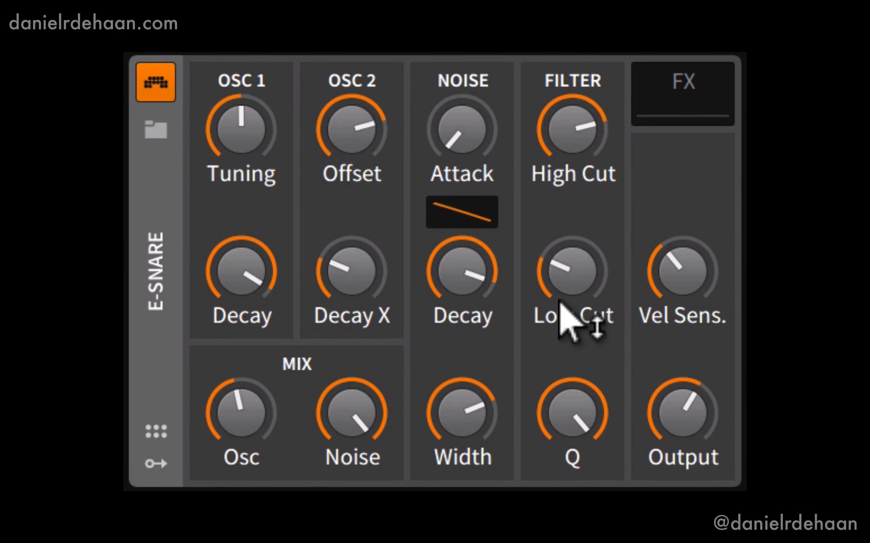
{"action": "left_click_drag", "start_coordinate": [560, 305], "coordinate": [559, 282]}
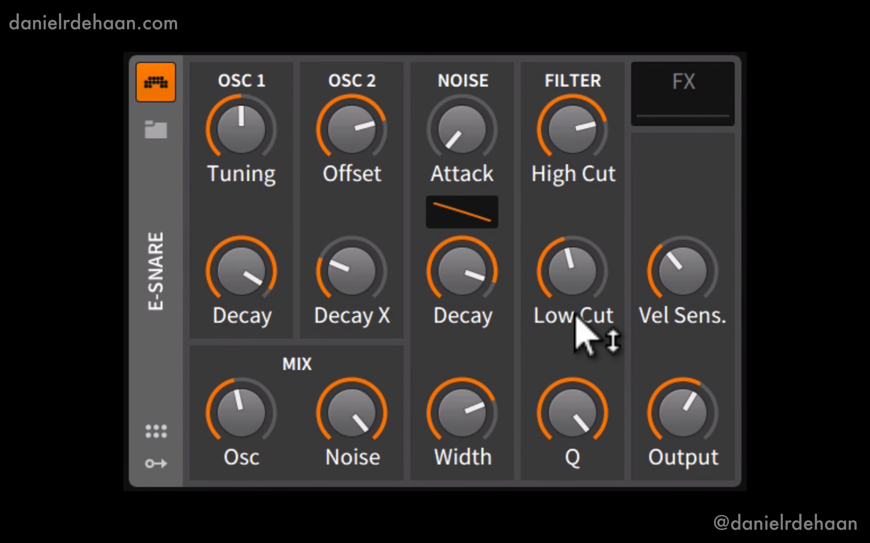
{"action": "left_click_drag", "start_coordinate": [566, 138], "coordinate": [566, 153]}
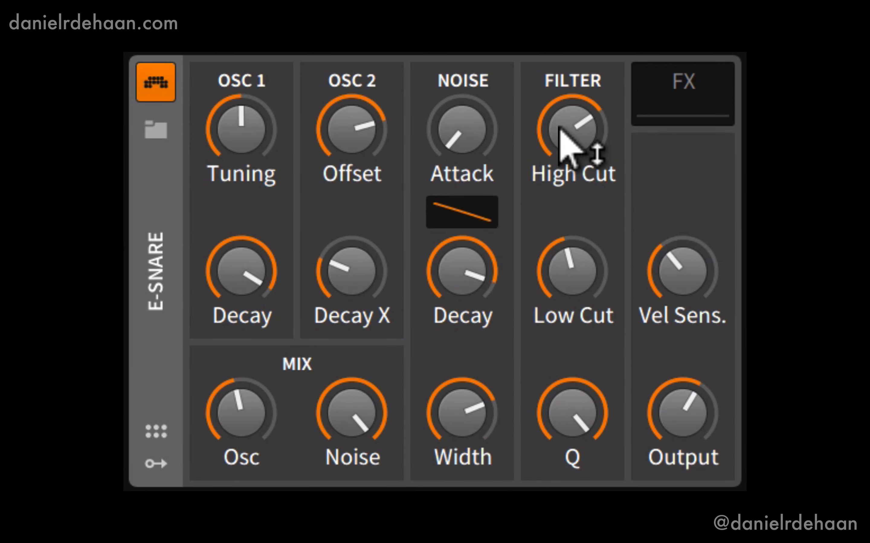
{"action": "mouse_move", "coordinate": [560, 134]}
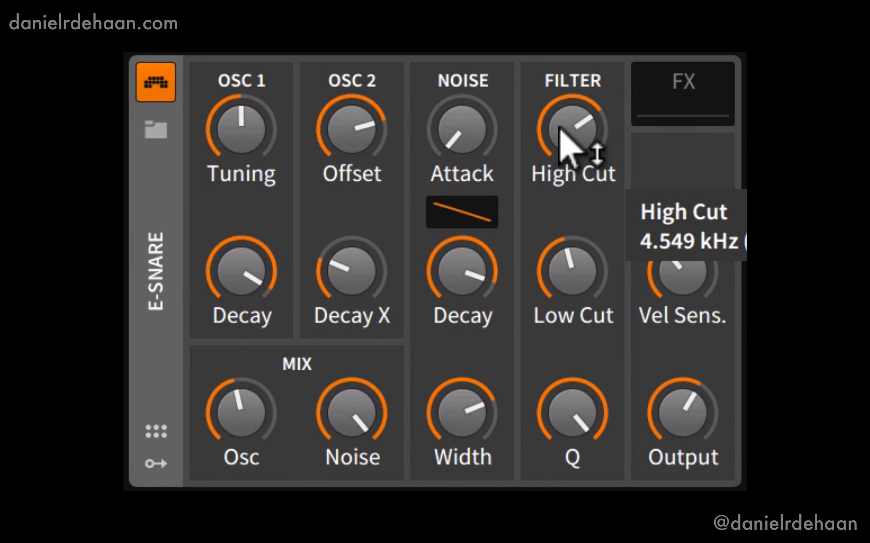
{"action": "left_click_drag", "start_coordinate": [559, 405], "coordinate": [559, 423]}
Balance the Osc mix just above and the Noise mix just below midpoint, with a lower Osc 2 offset and Osc 1 decay near midpoint
{"action": "left_click", "coordinate": [352, 417]}
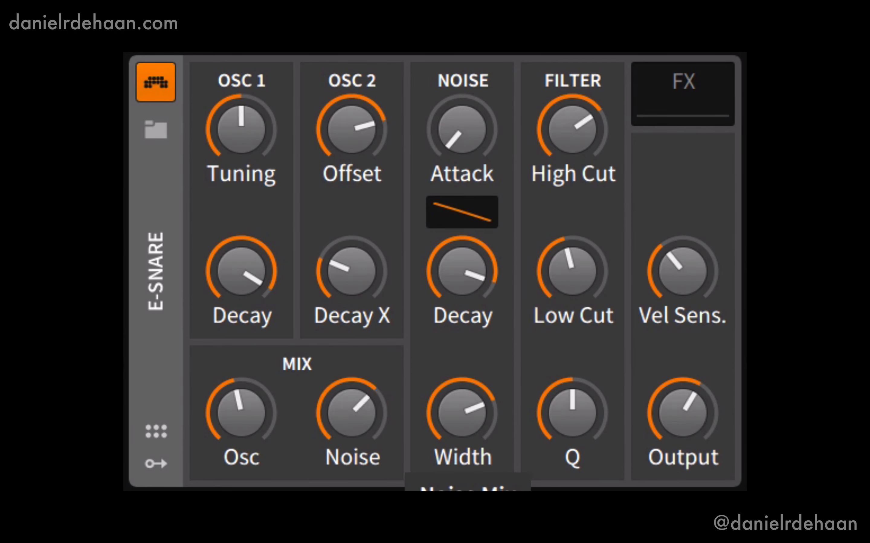
{"action": "left_click_drag", "start_coordinate": [352, 417], "coordinate": [352, 420]}
{"action": "left_click_drag", "start_coordinate": [351, 129], "coordinate": [352, 143]}
{"action": "left_click_drag", "start_coordinate": [274, 256], "coordinate": [273, 291]}
{"action": "left_click_drag", "start_coordinate": [235, 405], "coordinate": [235, 398]}
{"action": "left_click_drag", "start_coordinate": [343, 393], "coordinate": [343, 398]}
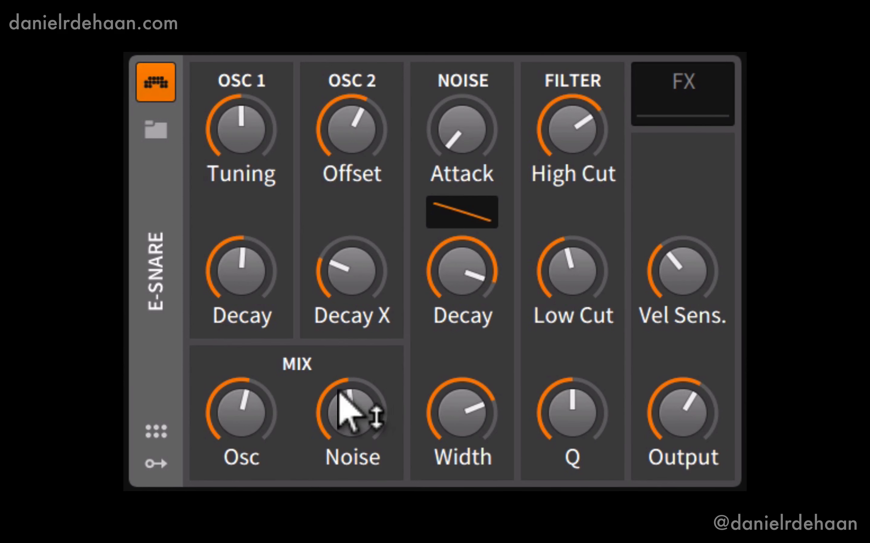
Shorten the noise decay to just below its midpoint and reduce the output level slightly
{"action": "mouse_move", "coordinate": [440, 238]}
{"action": "left_mouse_down"}
{"action": "mouse_move", "coordinate": [439, 261]}
{"action": "mouse_move", "coordinate": [438, 249]}
{"action": "left_mouse_up"}
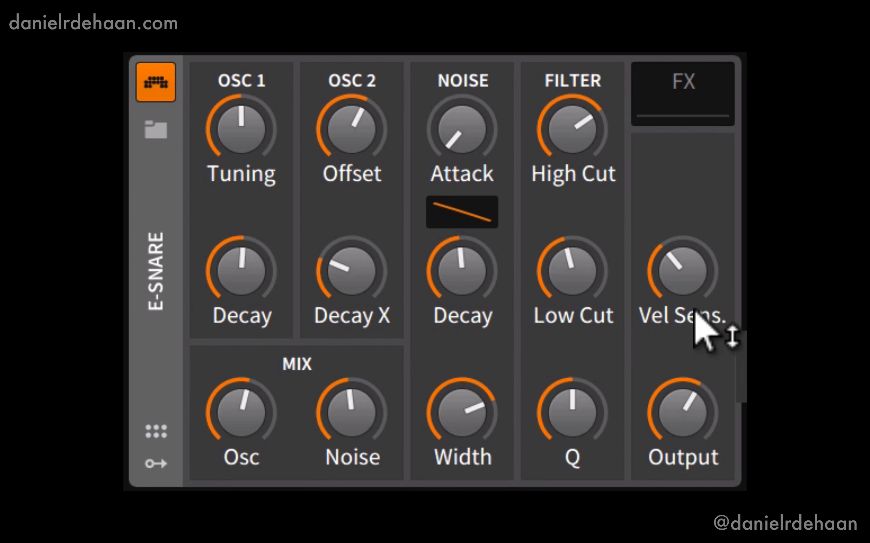
{"action": "left_click_drag", "start_coordinate": [686, 403], "coordinate": [686, 409]}
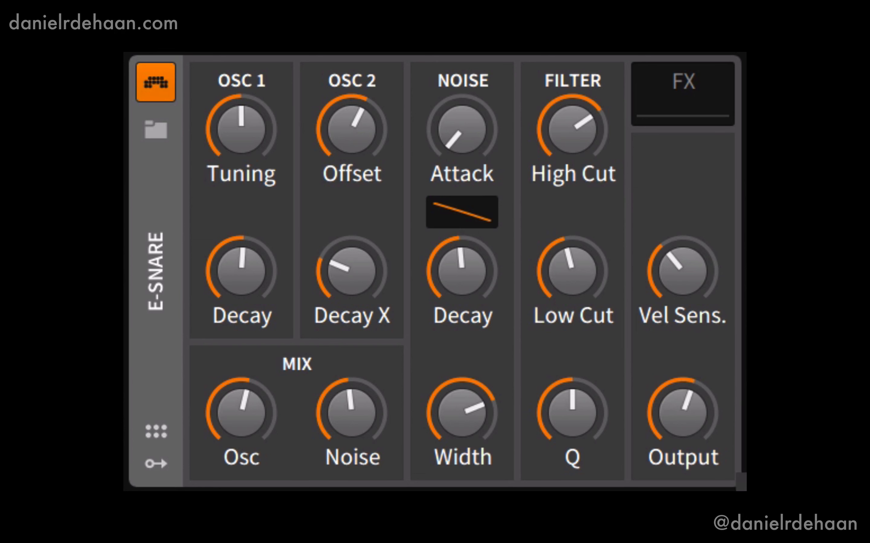